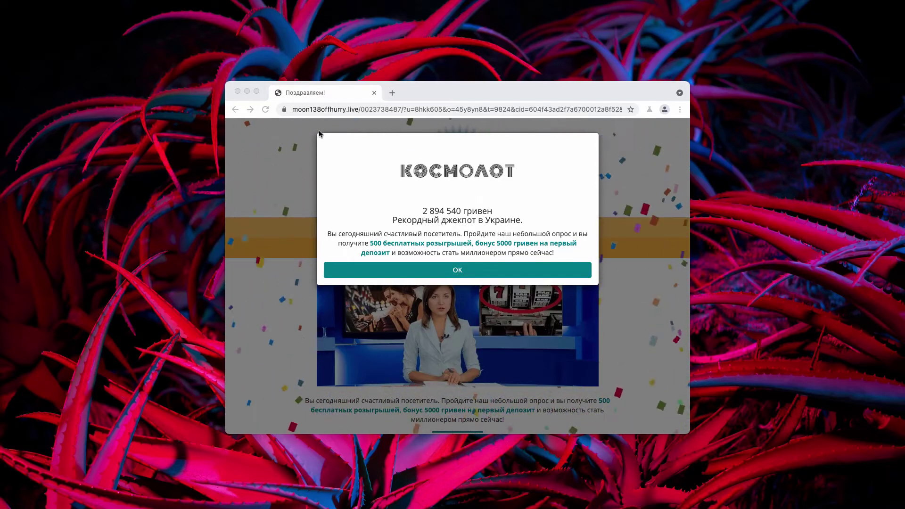
Bring Chrome forward and highlight the moon138offhurry.live domain in the address bar
click(436, 95)
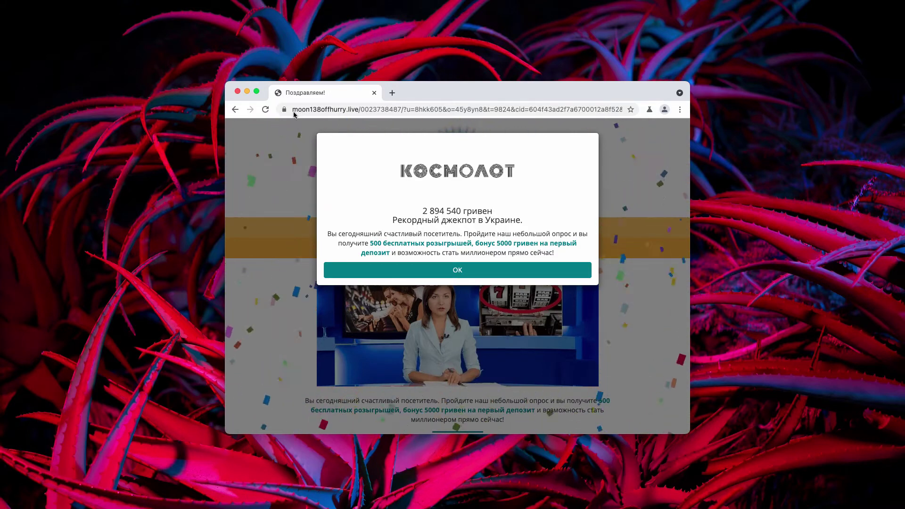
click(369, 109)
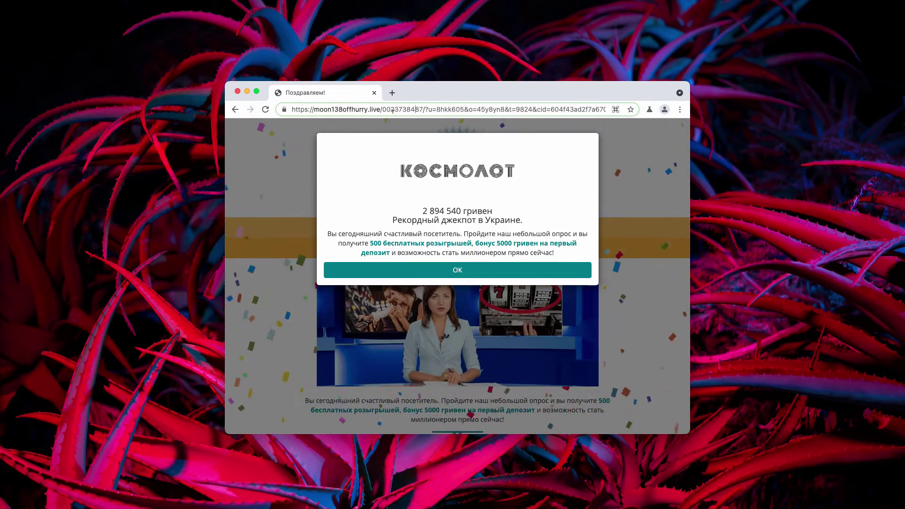
drag(381, 109, 314, 108)
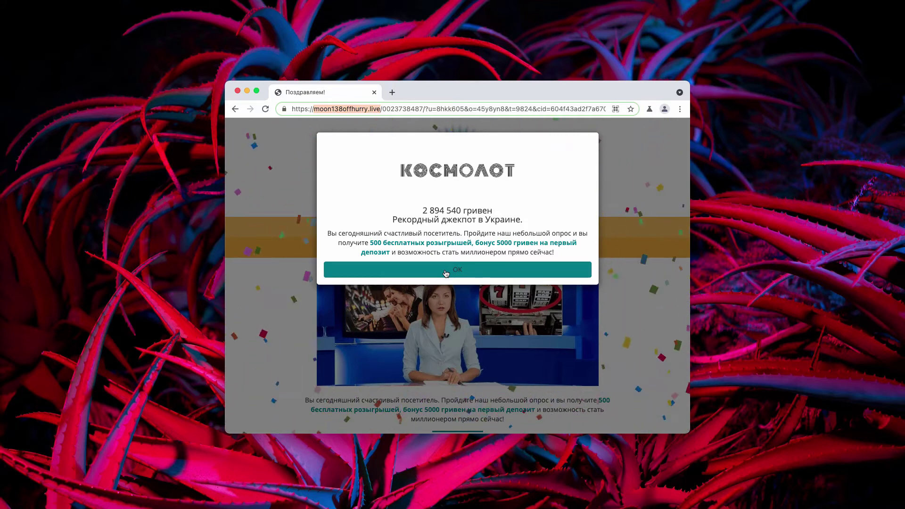
Dismiss the jackpot pop-up and answer survey question 1 so question 2 appears
click(446, 273)
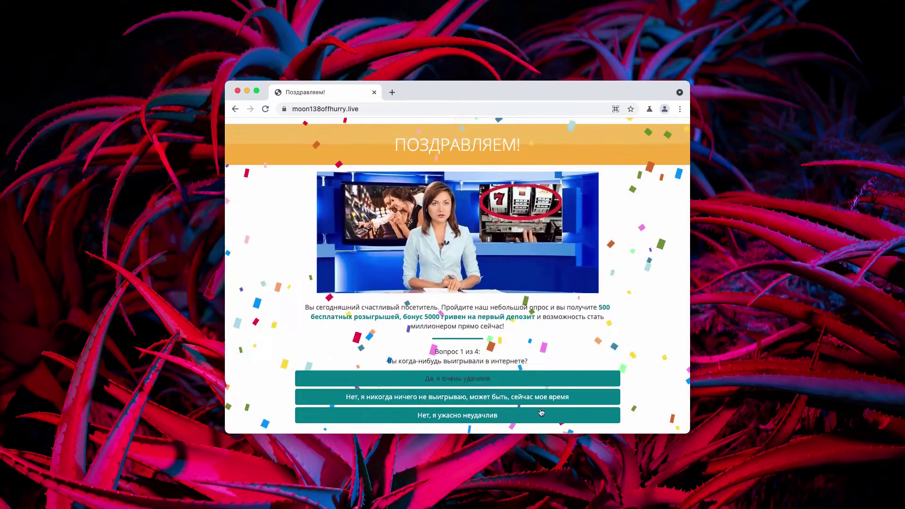
click(519, 379)
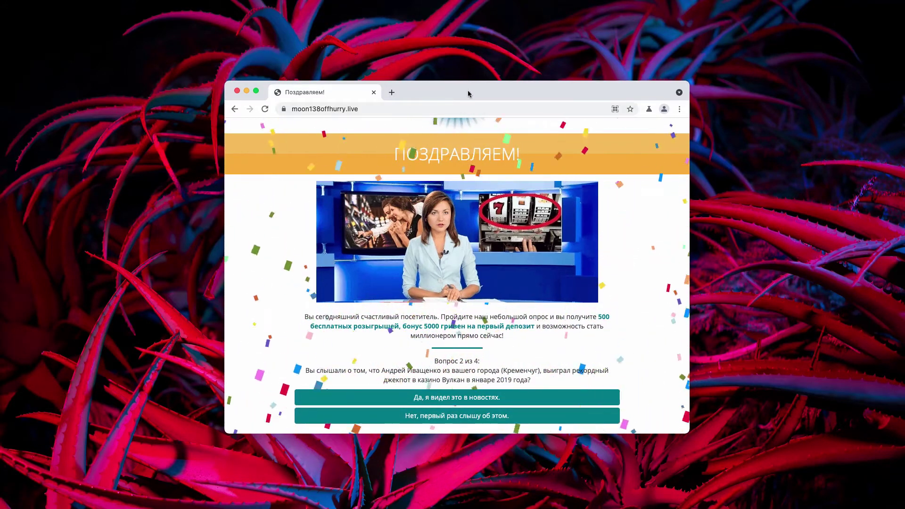
drag(468, 93, 468, 99)
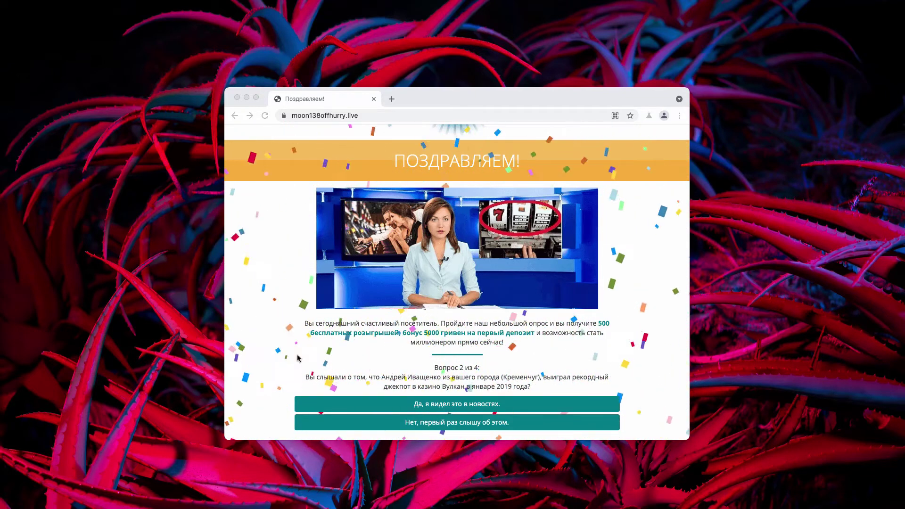
Close the survey site's tab and show the Applications folder in Finder
click(391, 99)
key(Return)
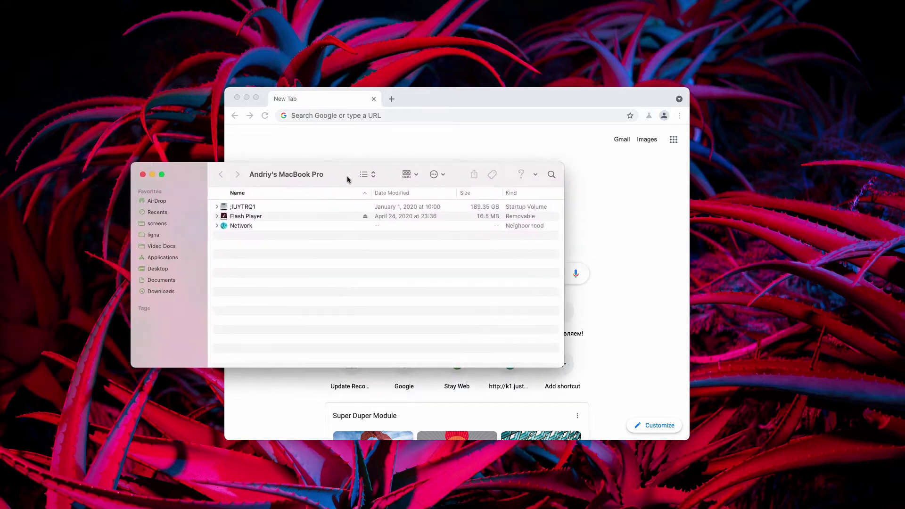
click(233, 272)
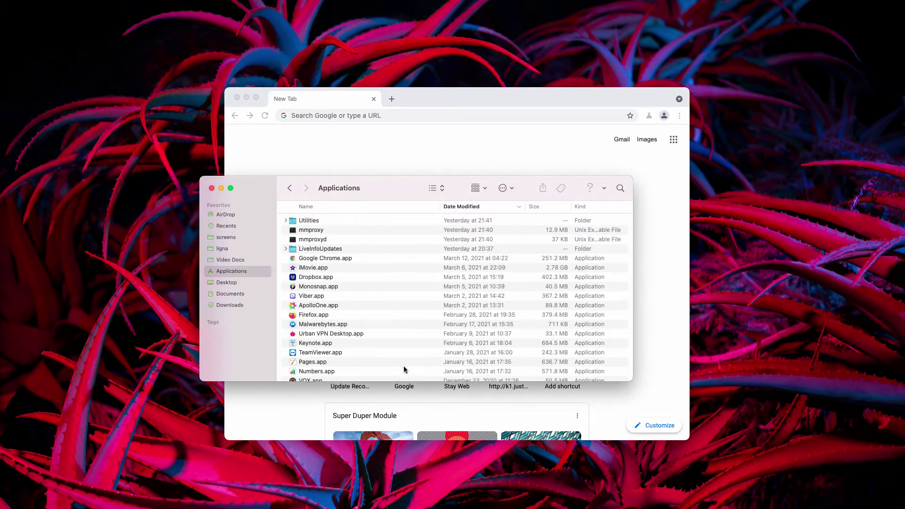
Scroll through the installed applications list, then close the Finder window
scroll(323, 284, down, 10)
scroll(323, 287, down, 10)
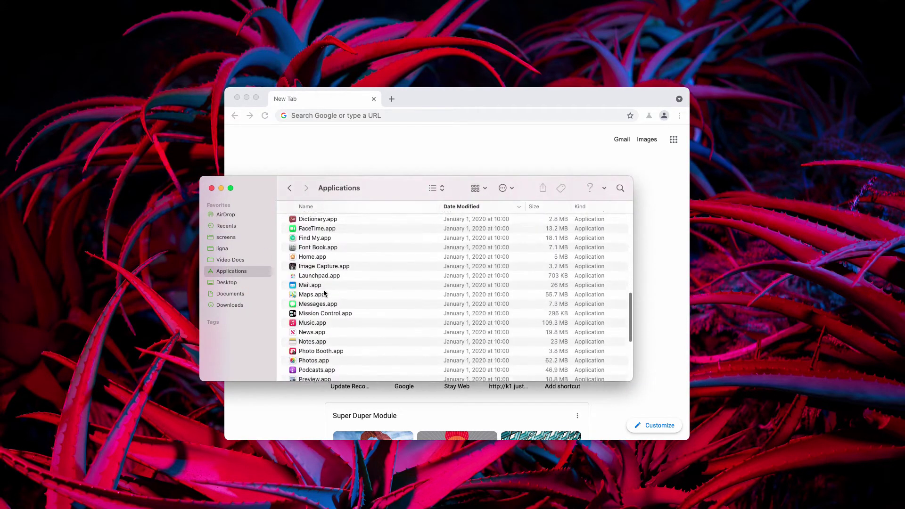
scroll(324, 290, down, 10)
scroll(324, 293, down, 2)
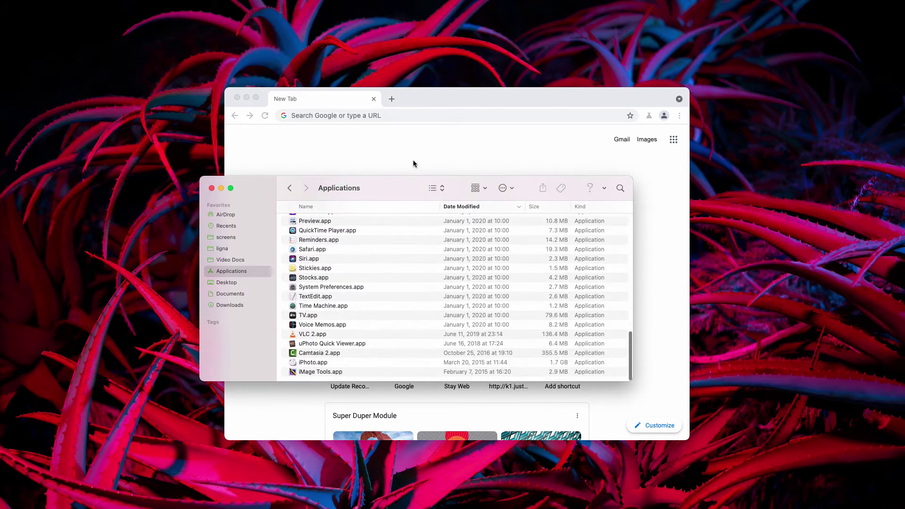
drag(419, 180, 429, 179)
scroll(367, 350, up, 5)
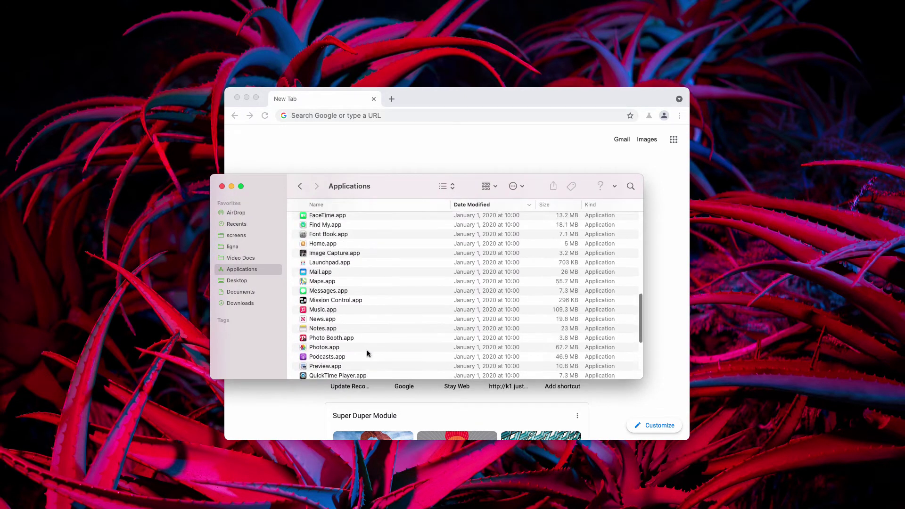
scroll(367, 350, up, 5)
scroll(367, 352, up, 5)
scroll(361, 351, up, 5)
scroll(361, 351, down, 5)
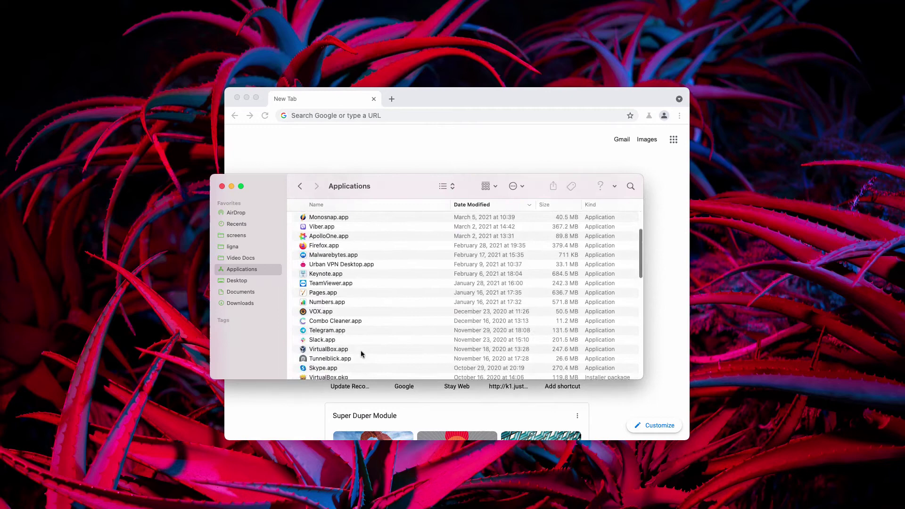
scroll(361, 352, down, 3)
scroll(361, 354, down, 5)
scroll(361, 354, down, 5)
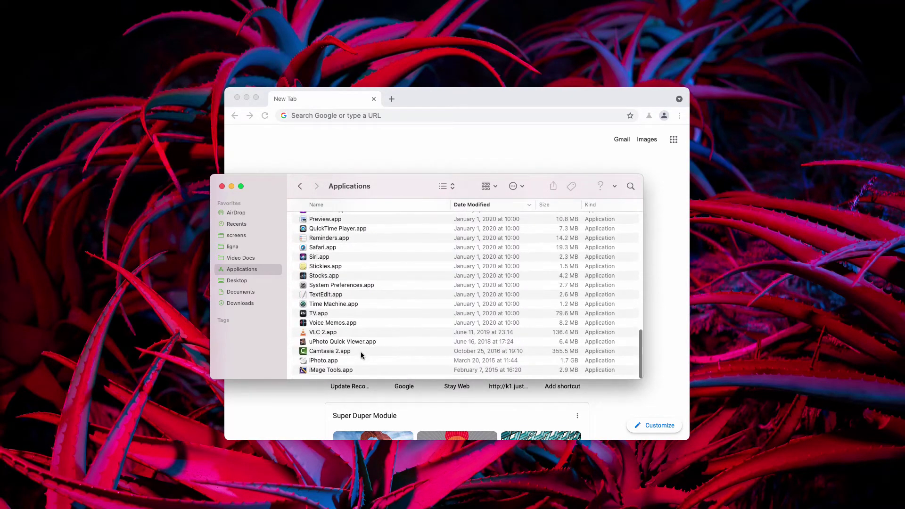
scroll(362, 355, up, 5)
scroll(361, 355, up, 5)
scroll(361, 355, up, 5)
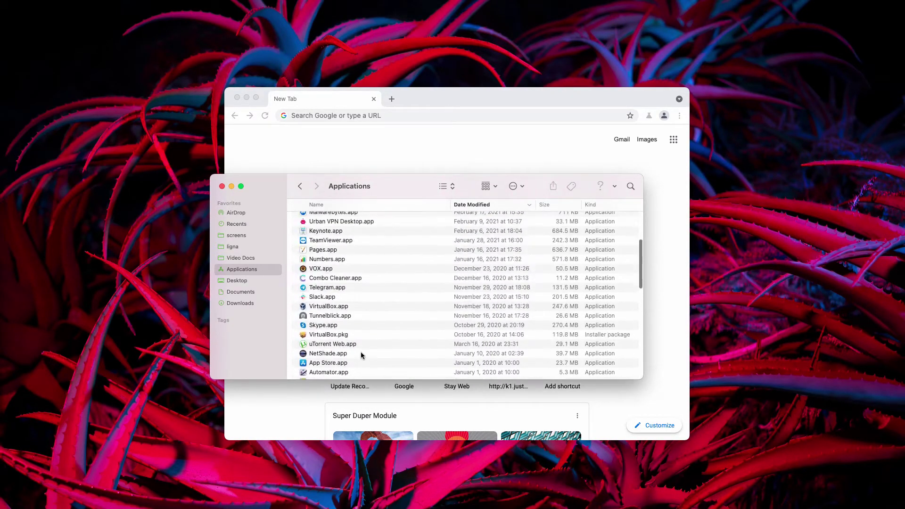
scroll(361, 356, up, 3)
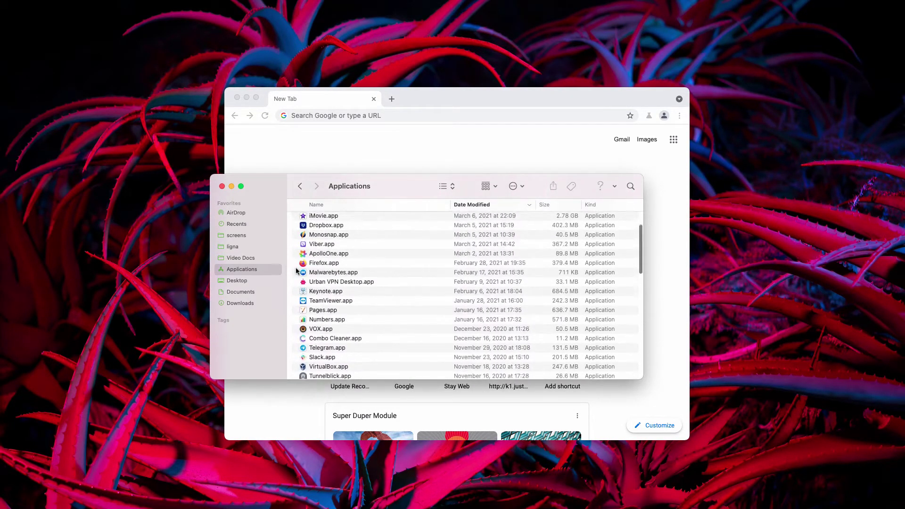
click(222, 187)
Visit combocleaner.com, highlight its domain, and nudge the Combo Cleaner window right
click(513, 324)
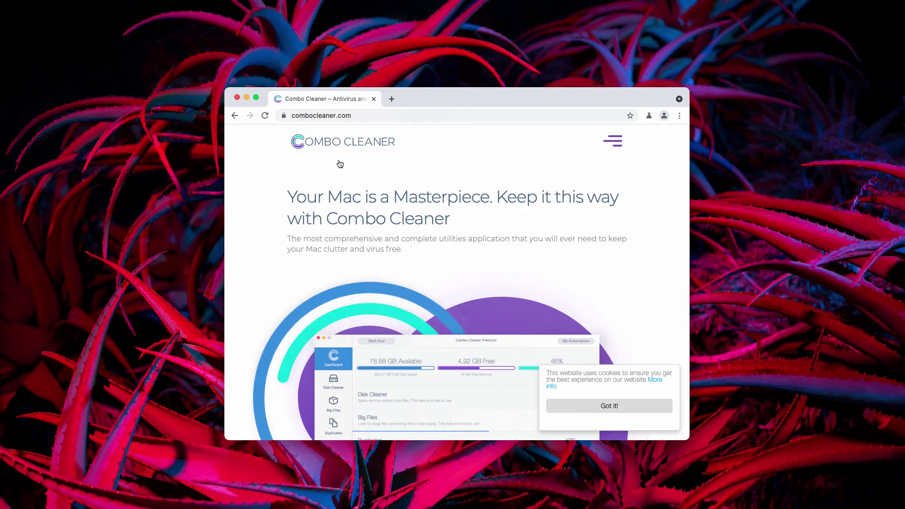
click(335, 116)
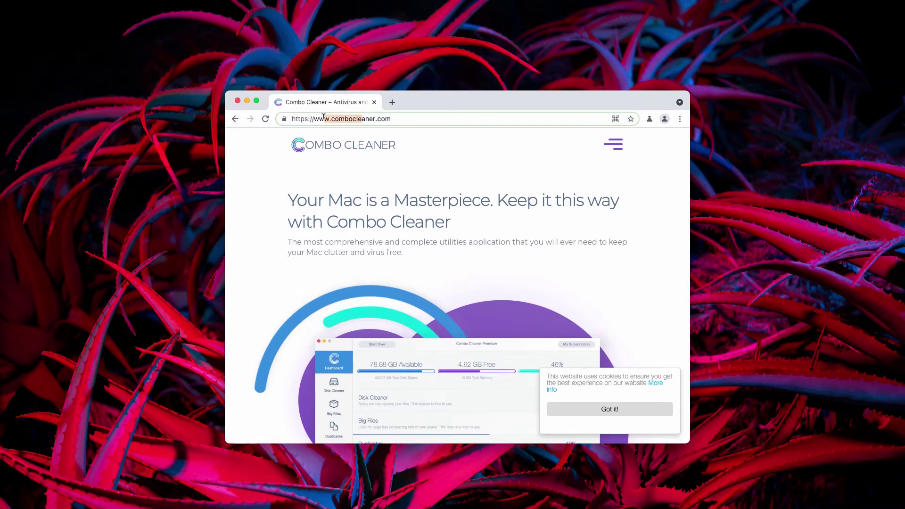
drag(331, 119, 391, 119)
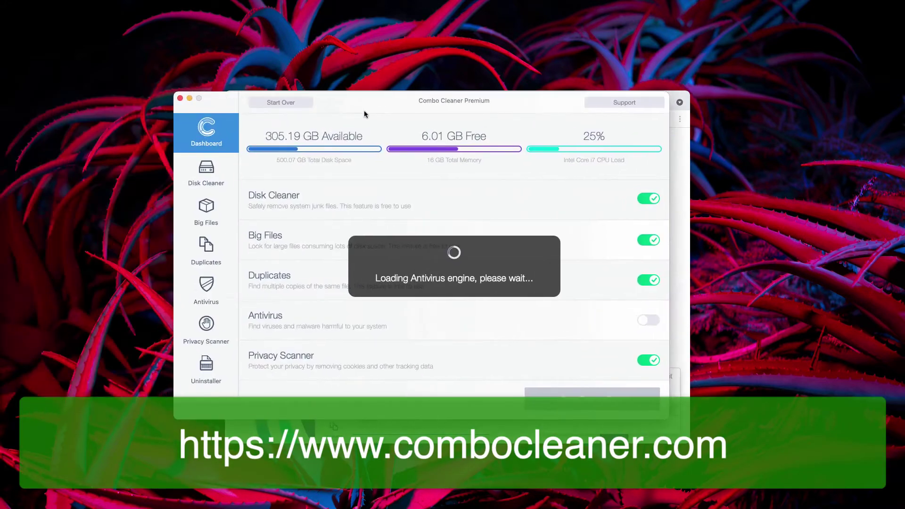
drag(364, 112, 382, 111)
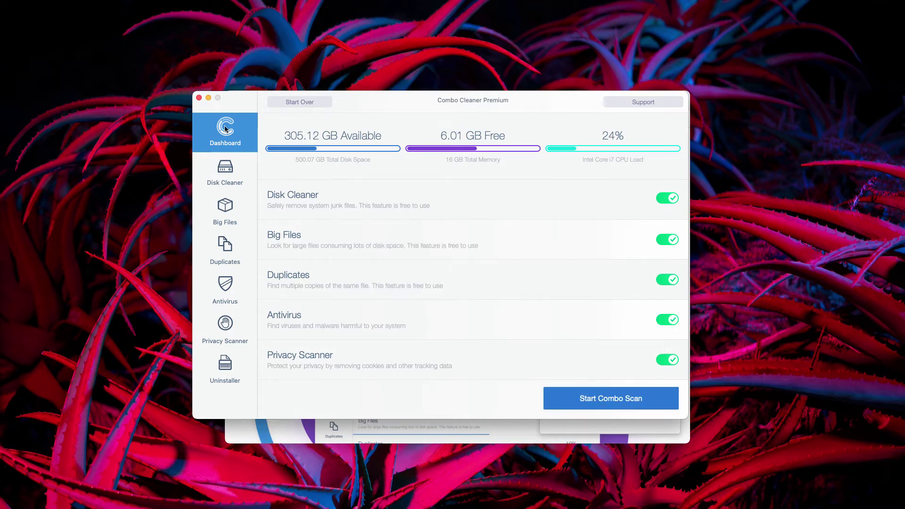
Start the Combo Scan and let it finish, reporting 31 antivirus threats
key(Return)
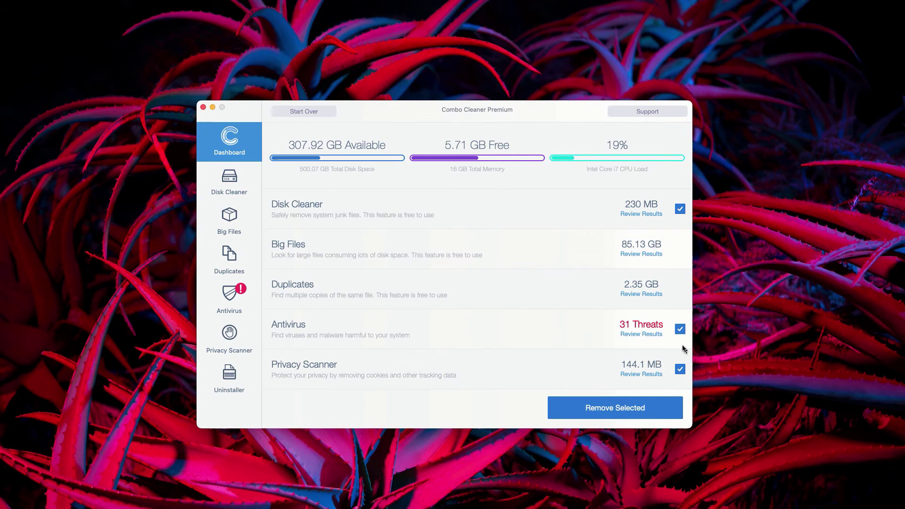
Open the Antivirus Review Results and scroll through the 31 listed threat files
click(647, 334)
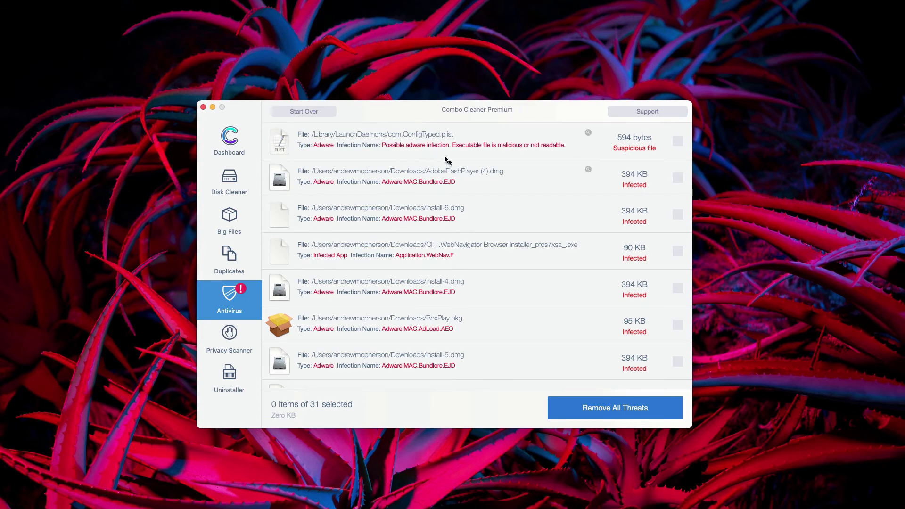
scroll(509, 167, down, 5)
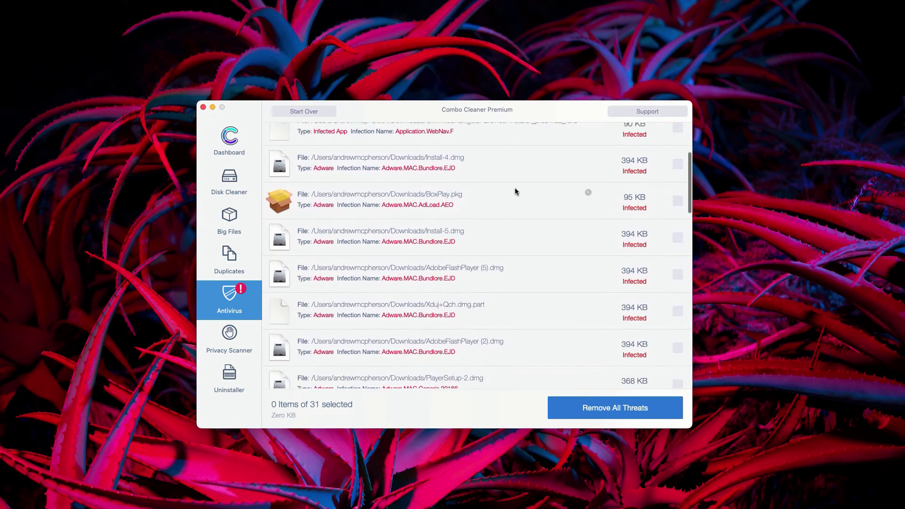
scroll(517, 192, down, 3)
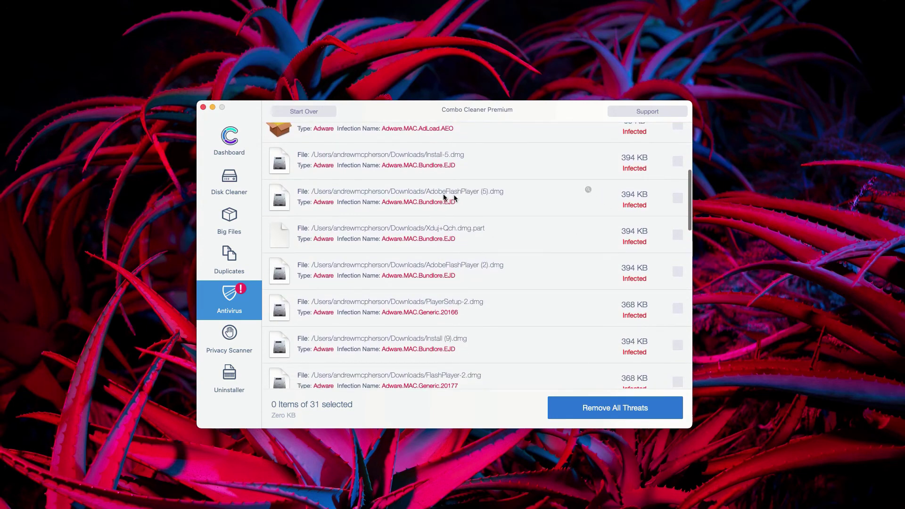
Locate AdobeFlashPlayer (5).dmg in Downloads and move it to the Trash
click(588, 191)
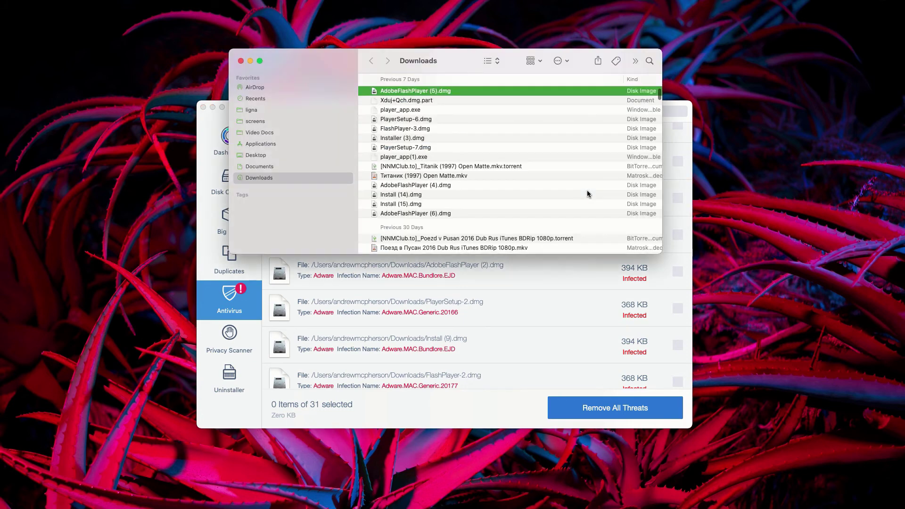
scroll(458, 84, up, 1)
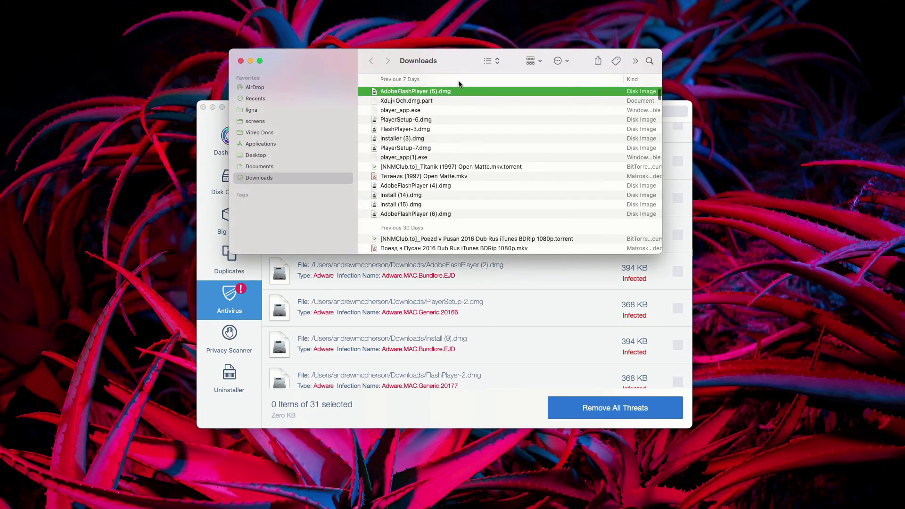
scroll(453, 92, up, 3)
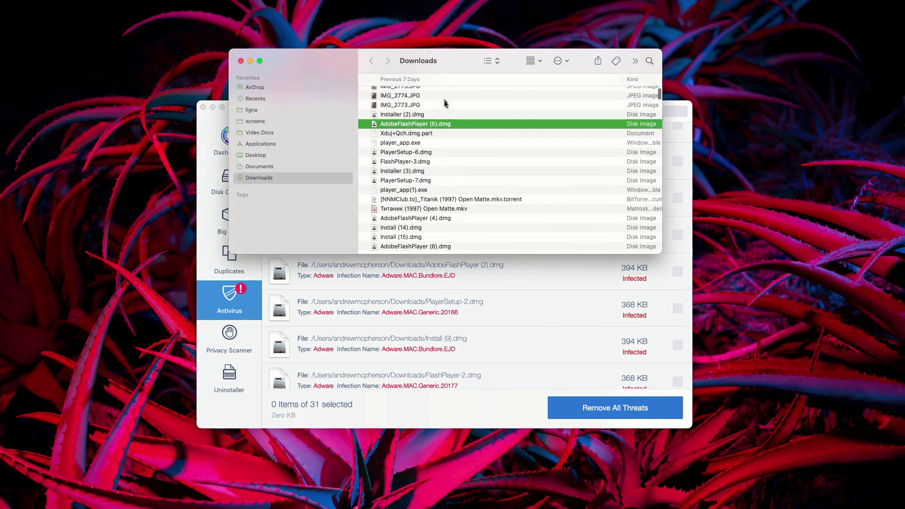
scroll(453, 130, down, 1)
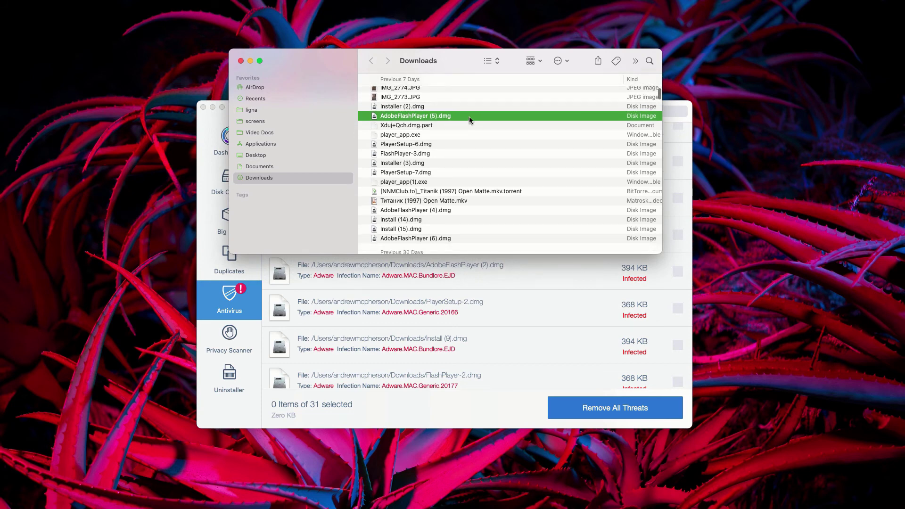
scroll(471, 118, right, 1)
right_click(477, 119)
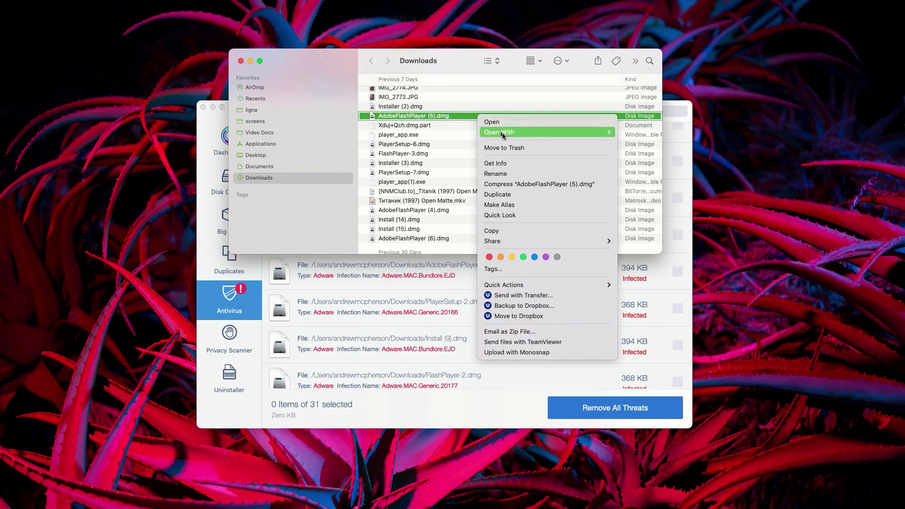
click(511, 148)
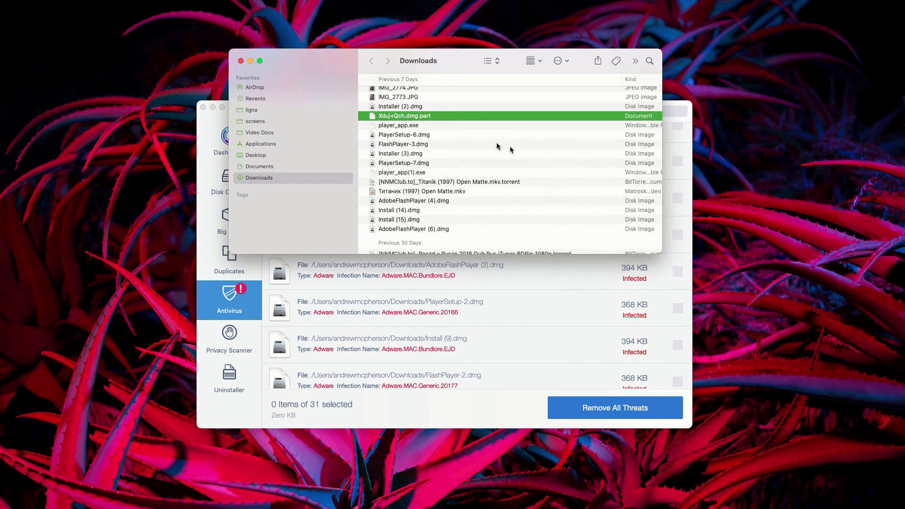
click(241, 61)
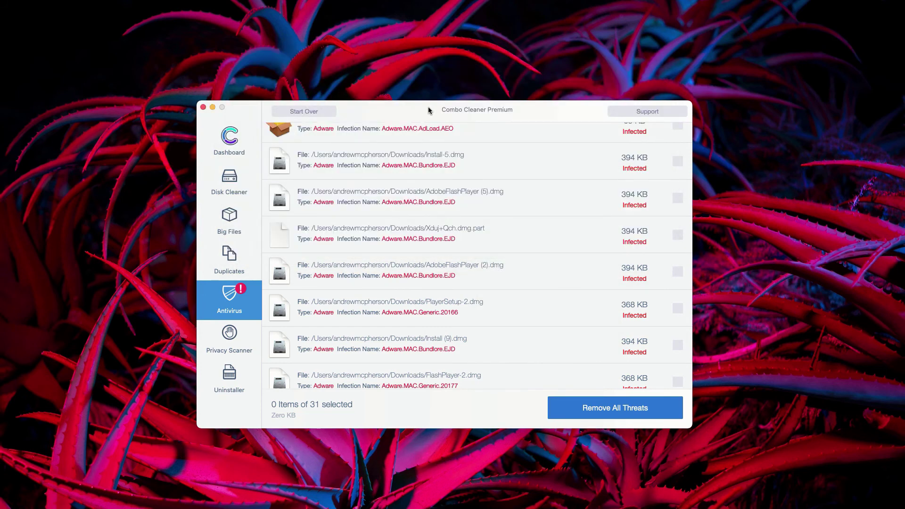
scroll(500, 306, up, 1)
scroll(500, 307, up, 1)
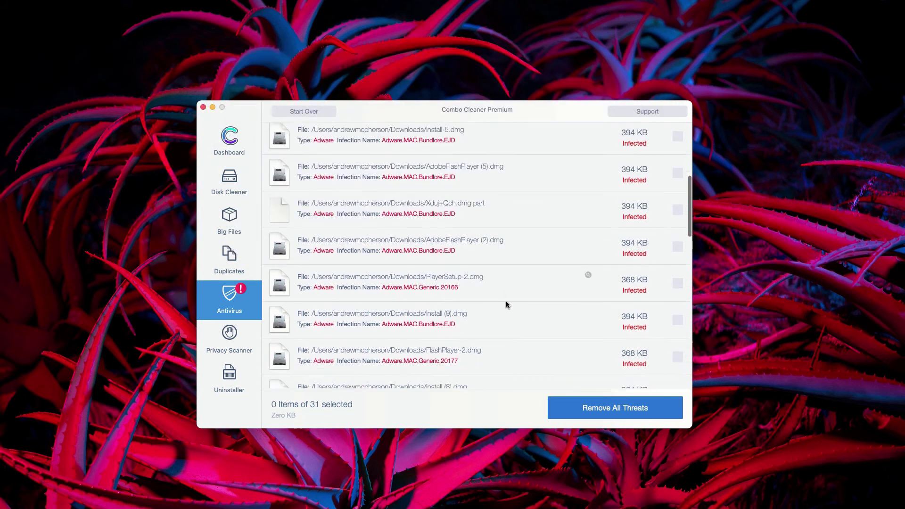
scroll(505, 306, up, 1)
scroll(510, 307, up, 1)
scroll(510, 304, up, 1)
scroll(510, 303, down, 2)
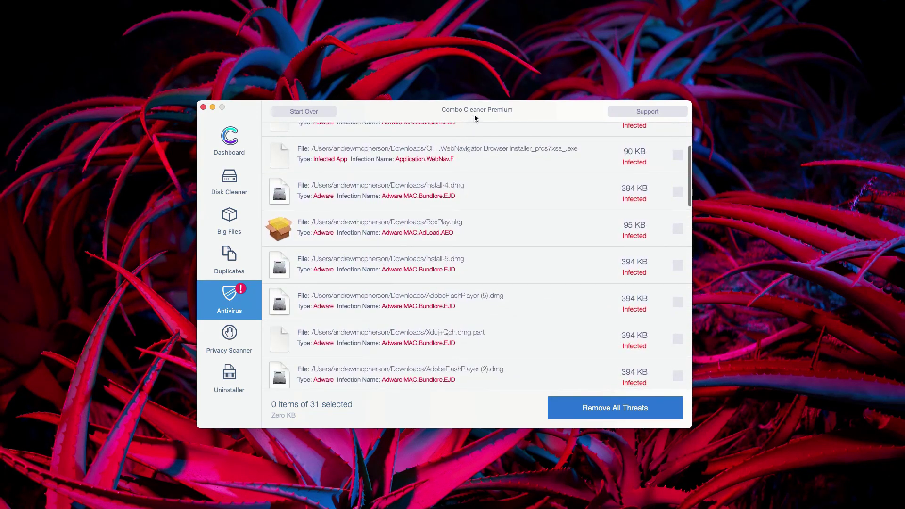
scroll(465, 281, up, 1)
mouse_move(423, 226)
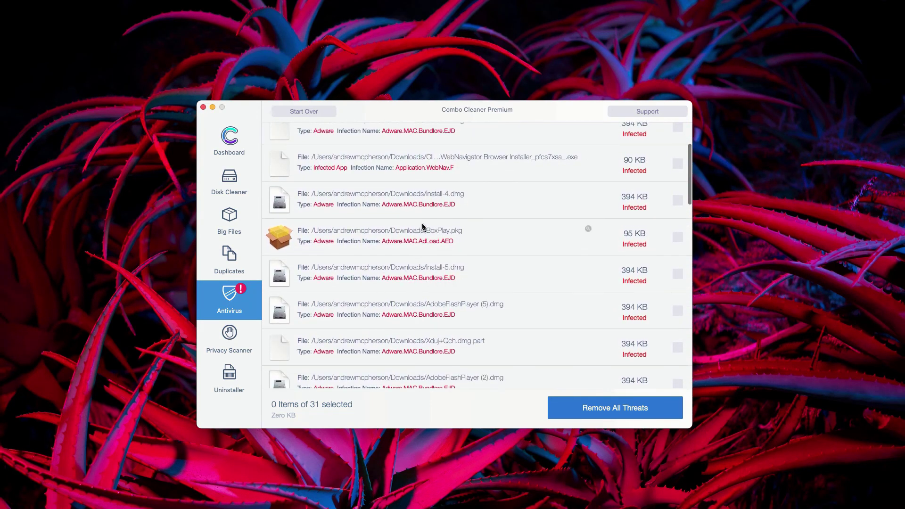
scroll(410, 233, down, 2)
scroll(401, 224, up, 3)
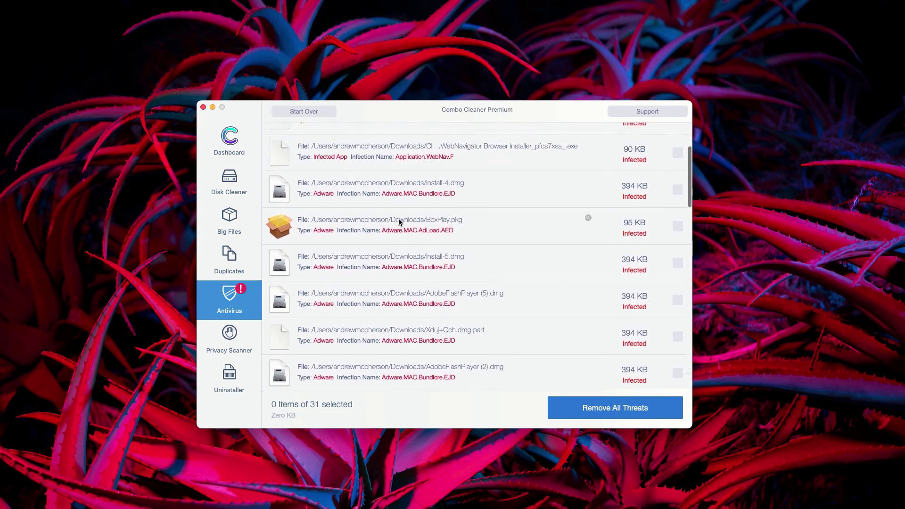